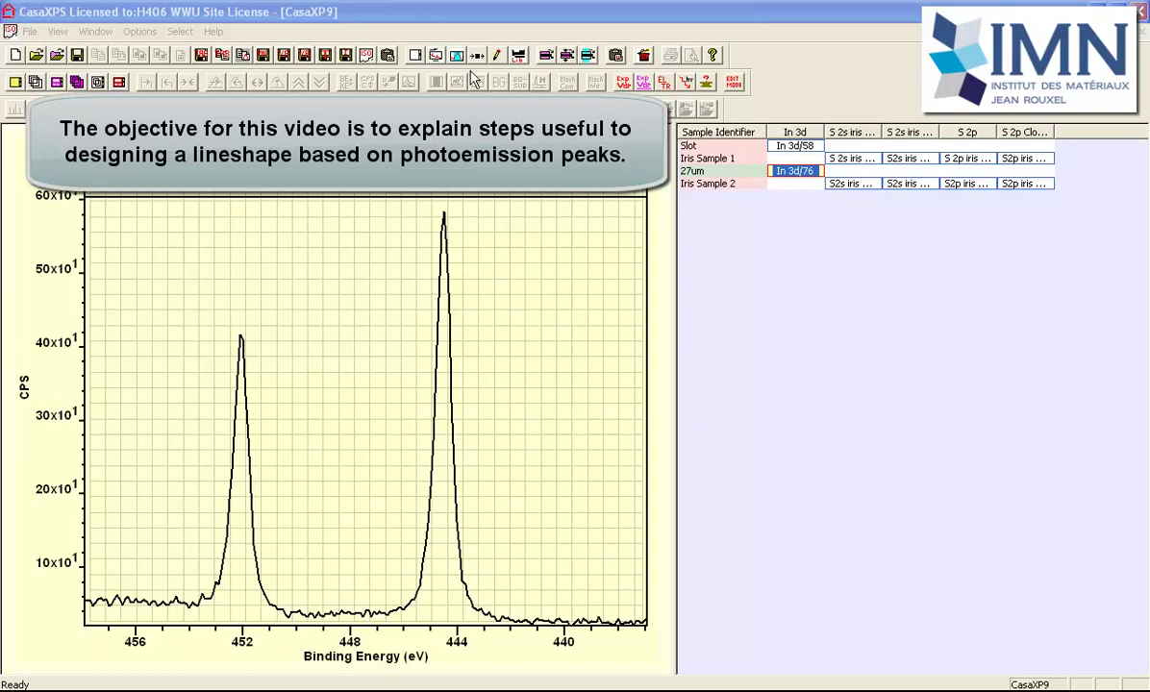
- Show Quantification Parameters beside the plot, on the Components page for the In 3d/76 spectrum
left_click(455, 55)
left_click_drag(689, 121, 824, 232)
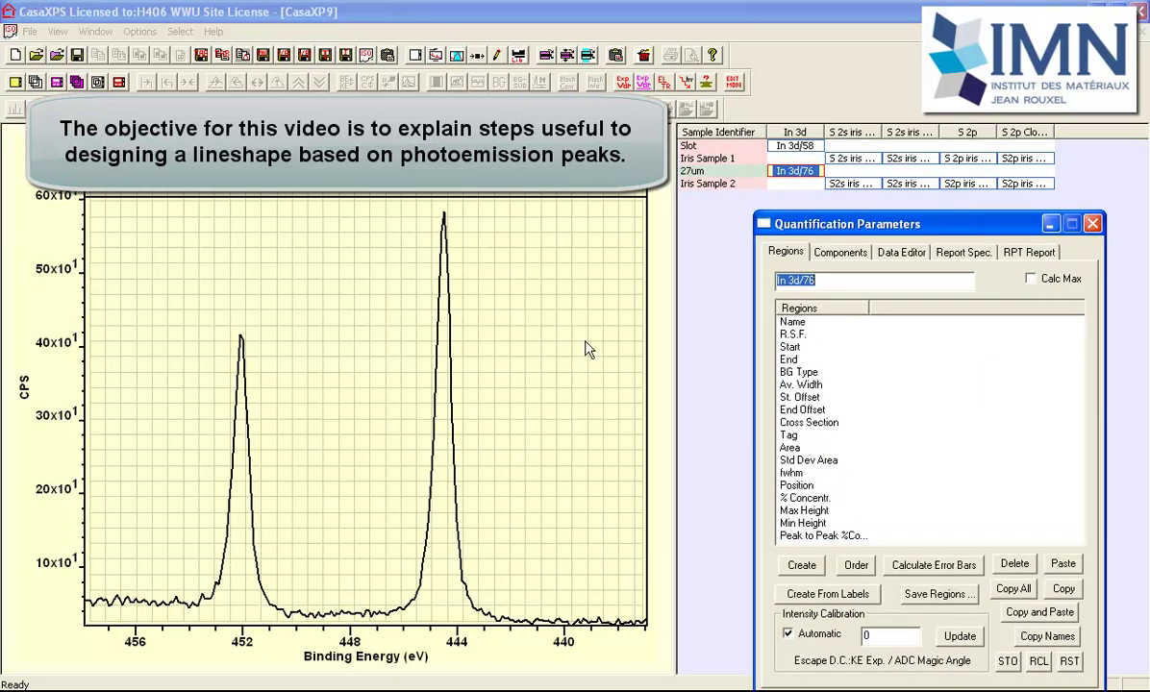
left_click(475, 483)
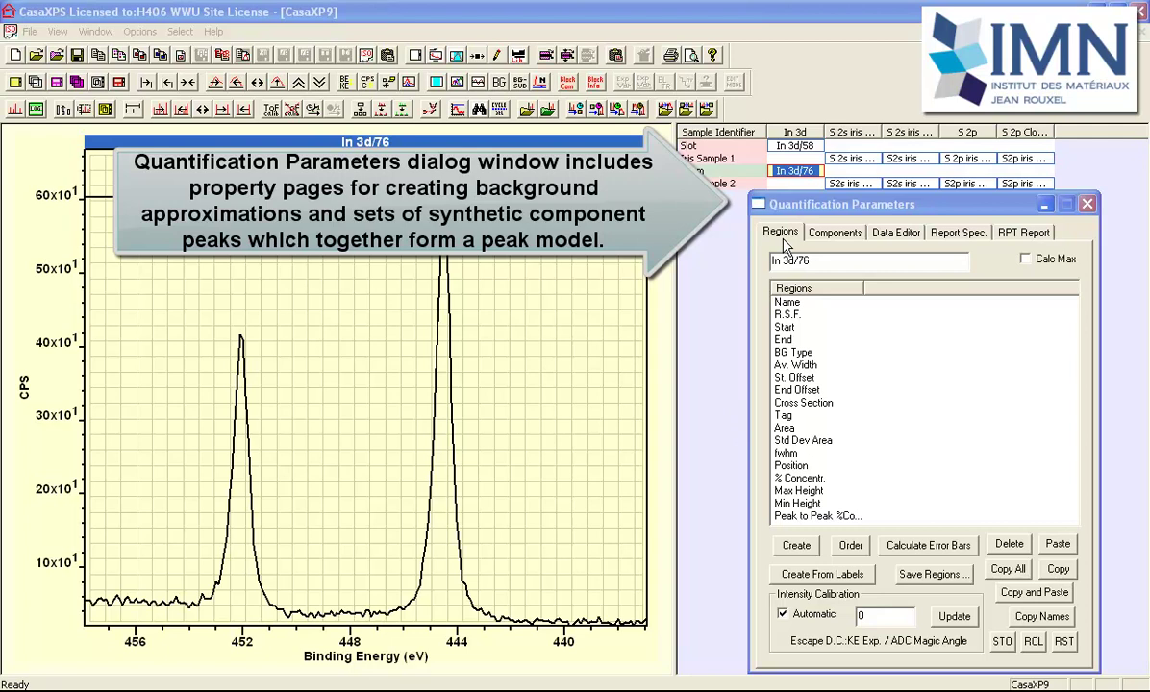
left_click(819, 242)
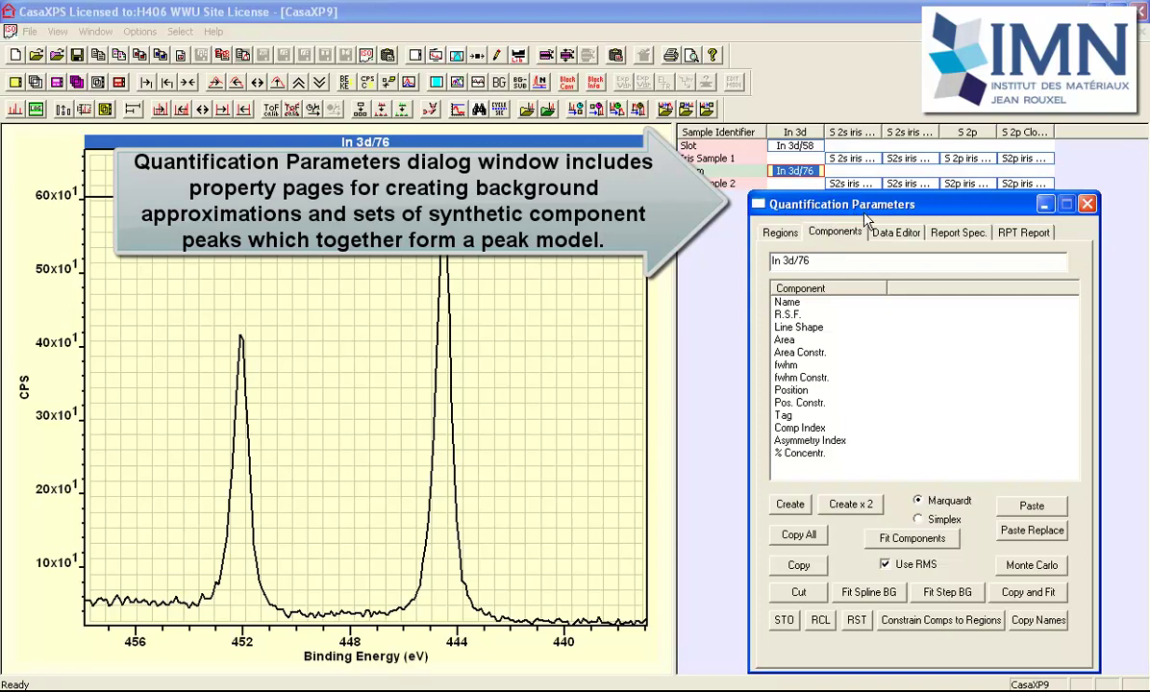
- Create an In 3d region with U 2 Tougaard background from 456.447 to 438.668 eV
left_click(779, 232)
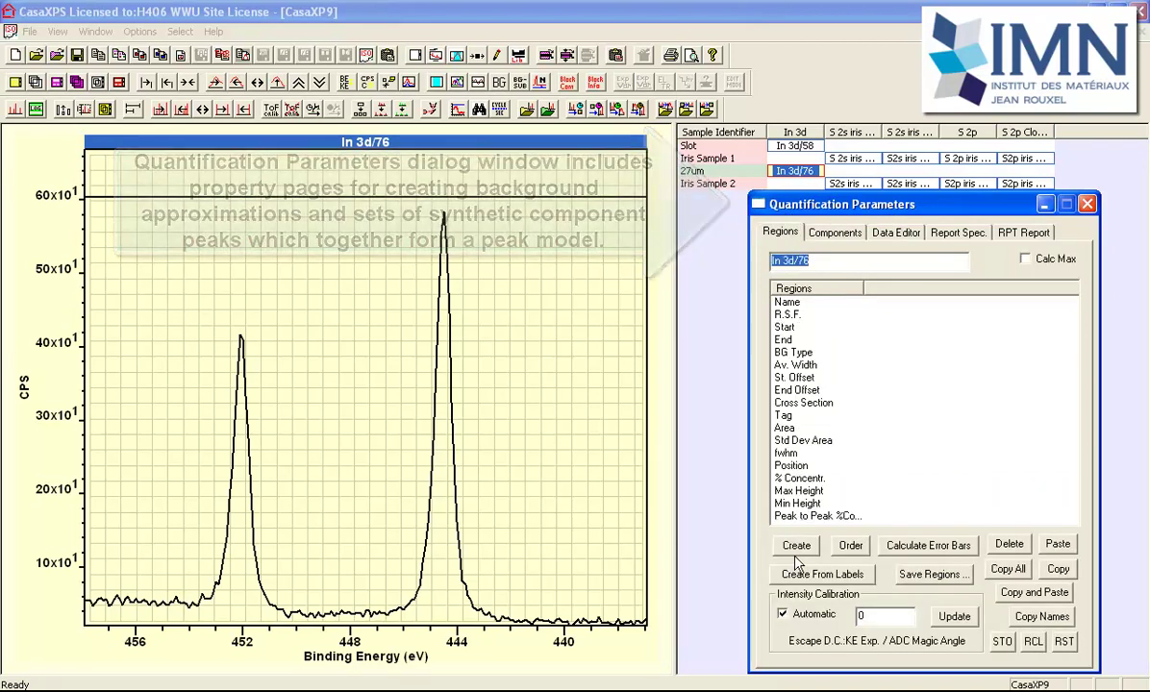
left_click(796, 545)
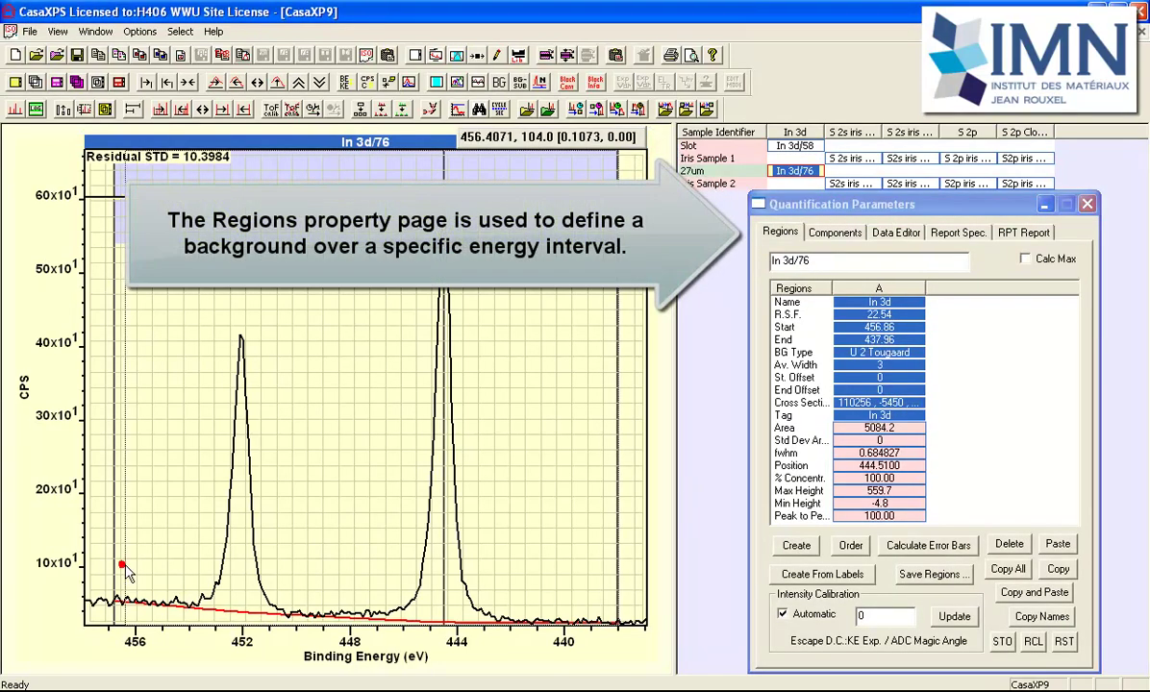
left_click_drag(113, 565, 124, 567)
left_click_drag(618, 579, 599, 579)
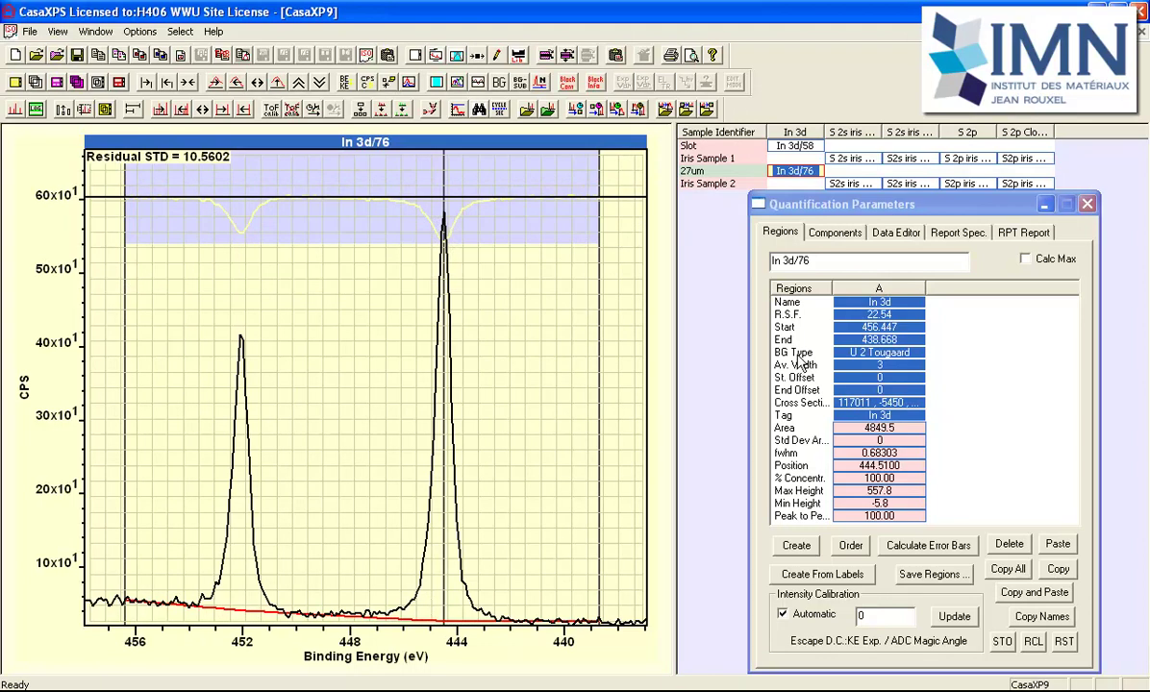
left_click(833, 234)
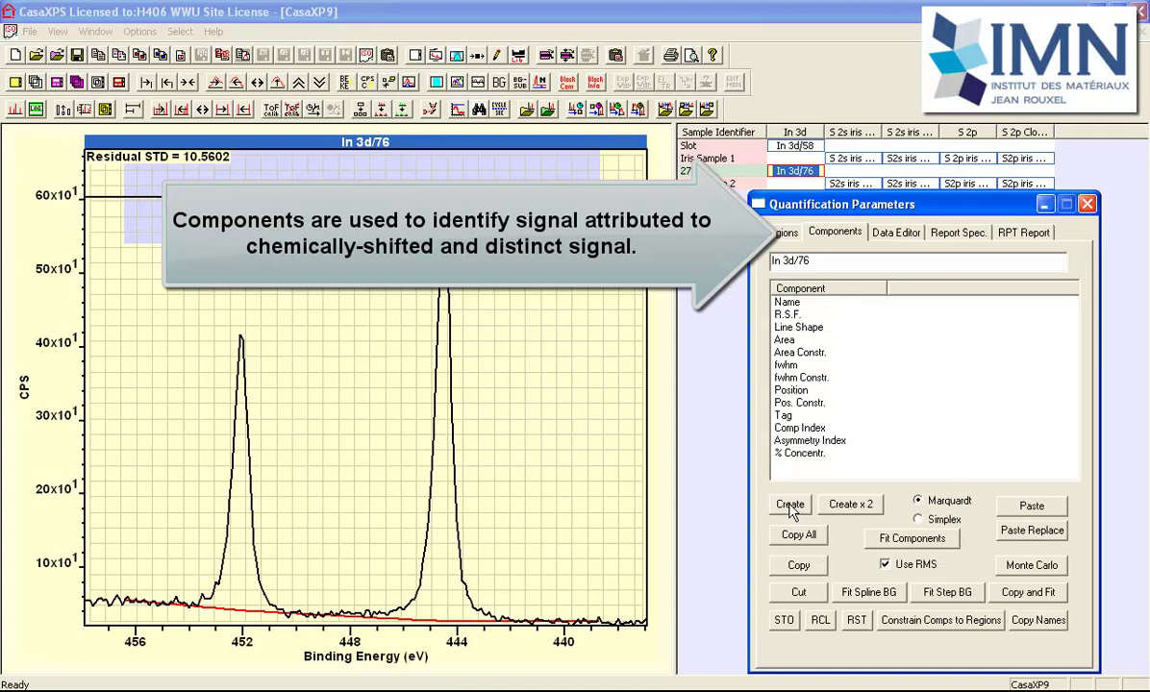
- Add two LA(1.53,243) synthetic components for the In 3d doublet peaks
left_click(789, 505)
left_click(790, 507)
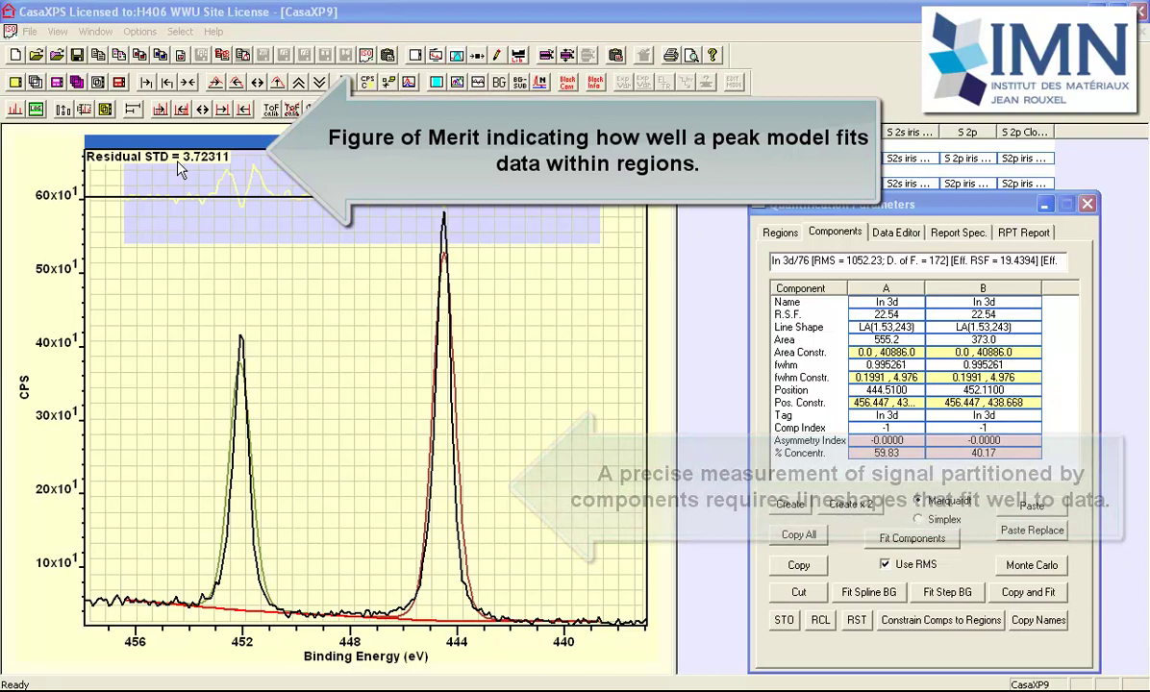
left_click(774, 235)
- Reset the region to 457.051–439.03 eV and refit the components, reaching residual STD 1.97
left_click(106, 558)
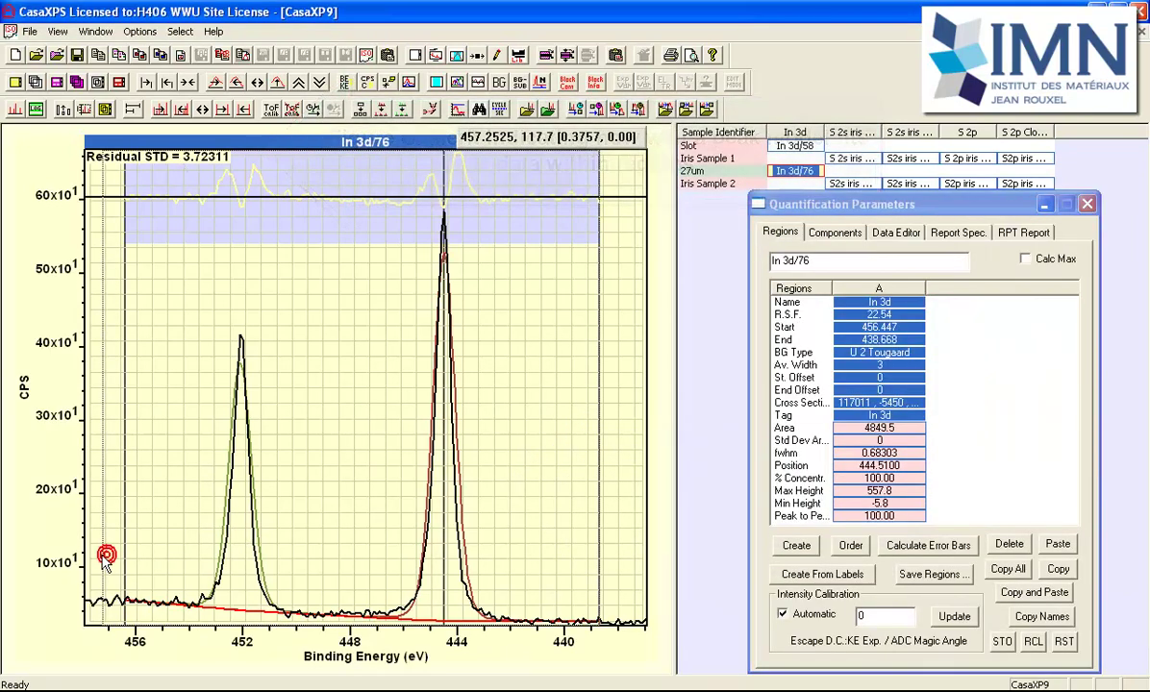
left_click_drag(106, 560, 109, 557)
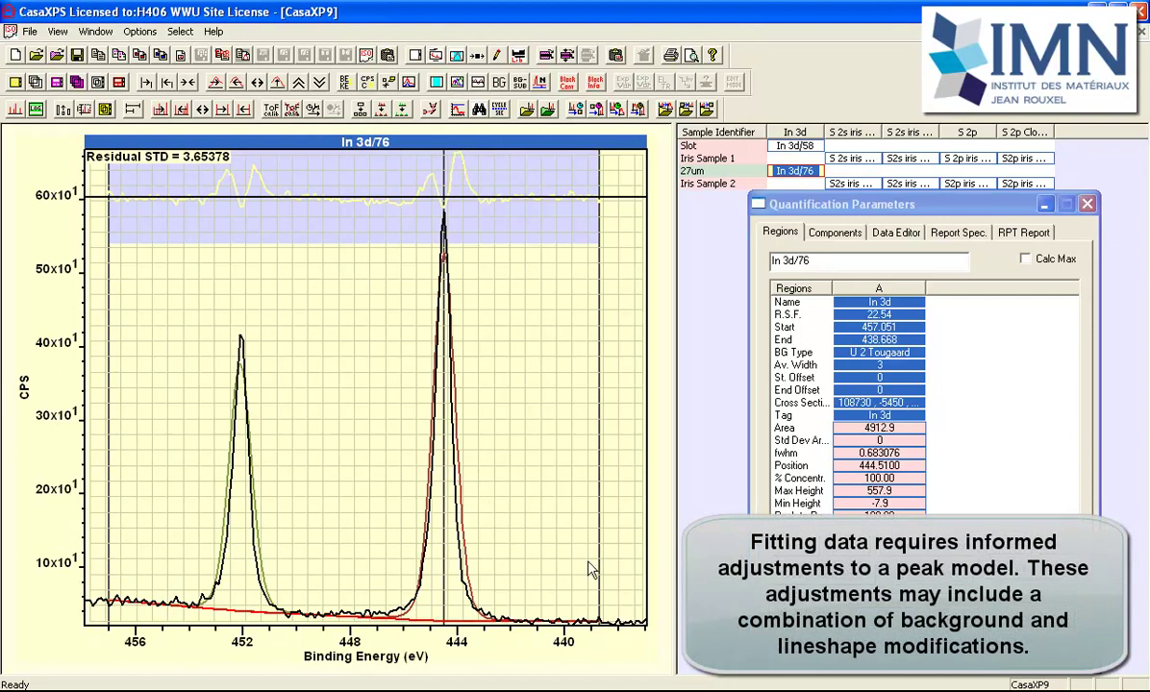
left_click_drag(596, 563, 590, 559)
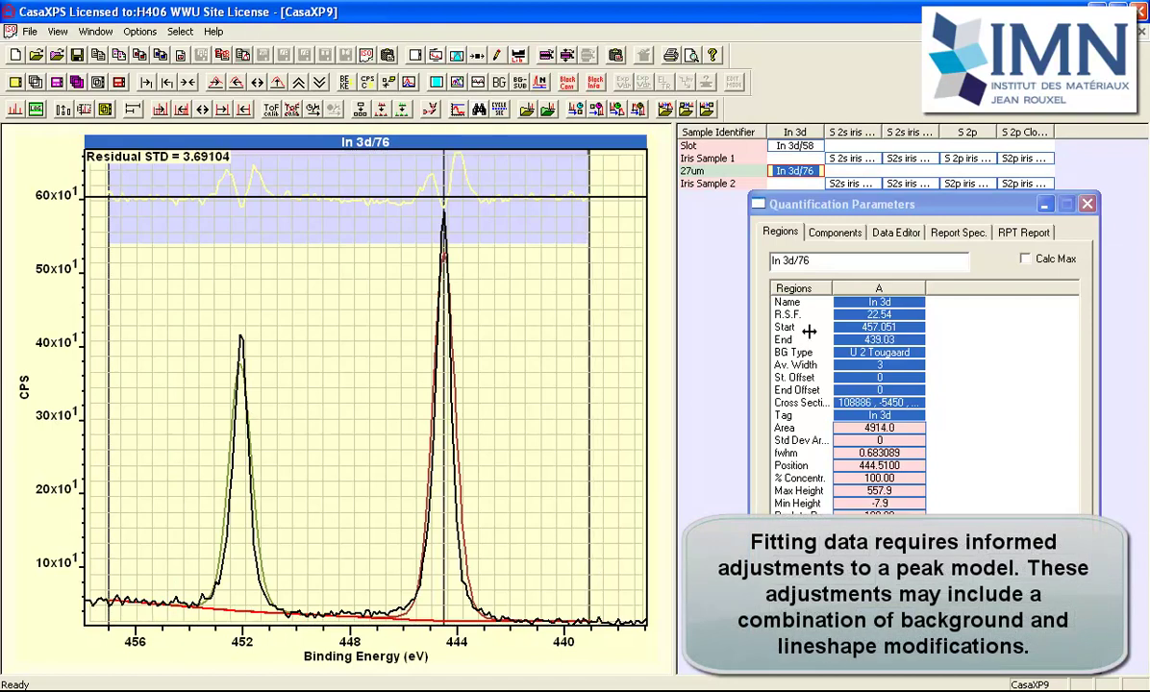
left_click(834, 233)
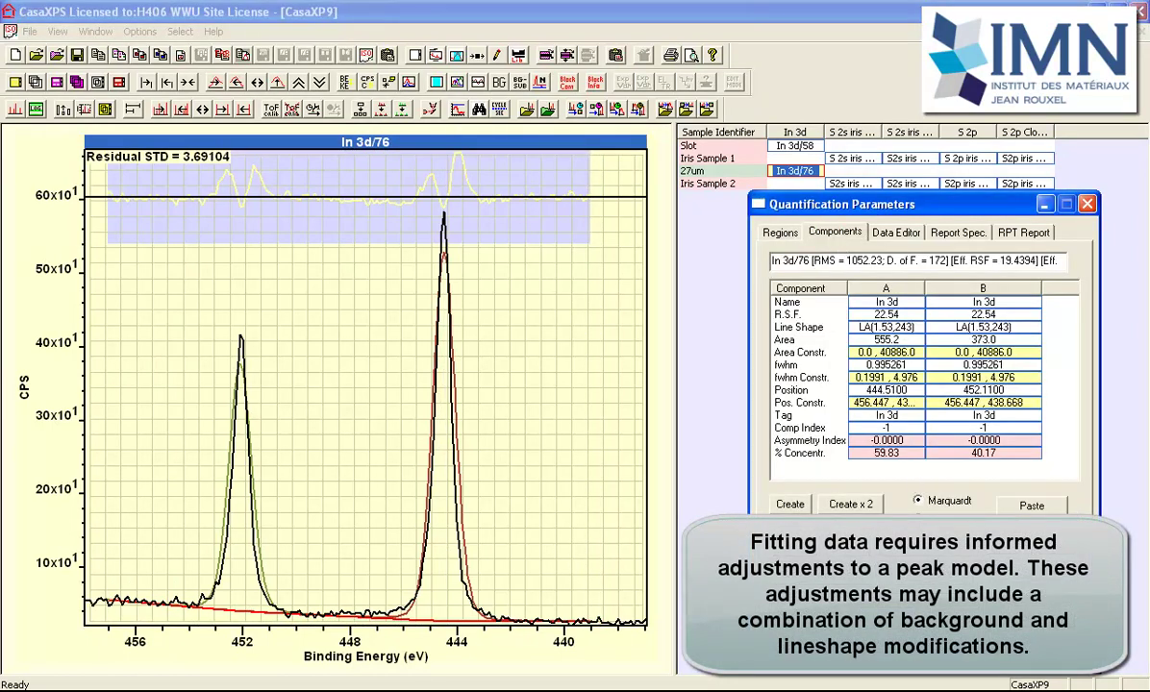
left_click(910, 538)
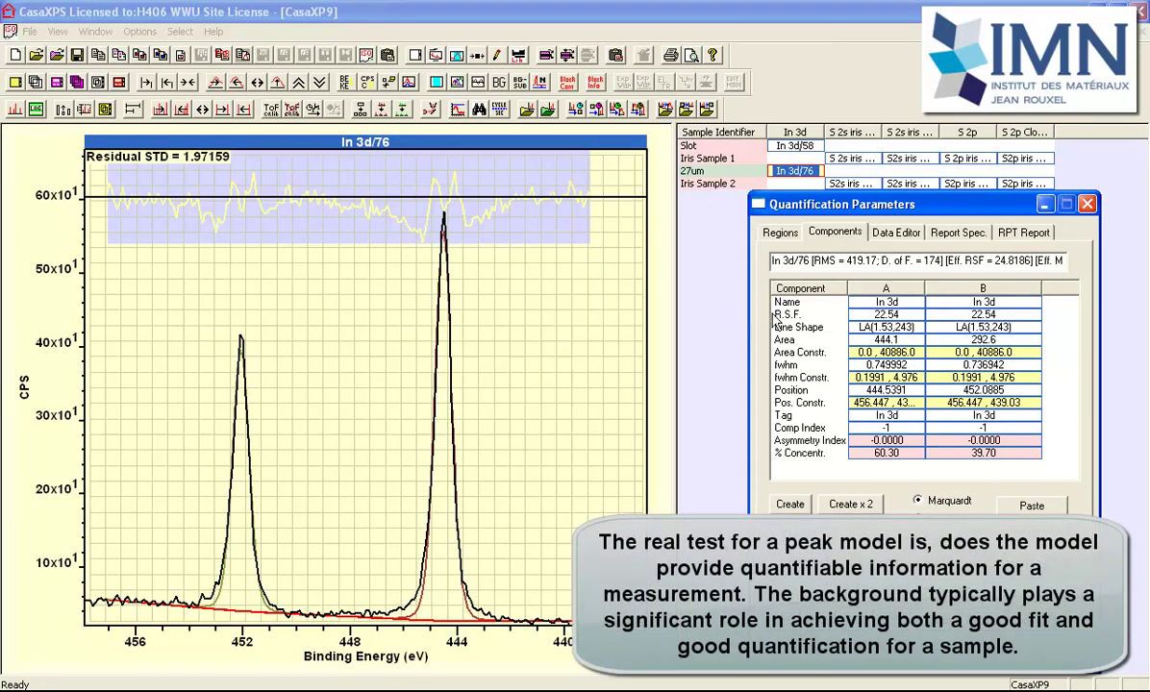
- Change both components' line shape to LA(1,0) and refit, giving residual STD 2.10
left_click(873, 329)
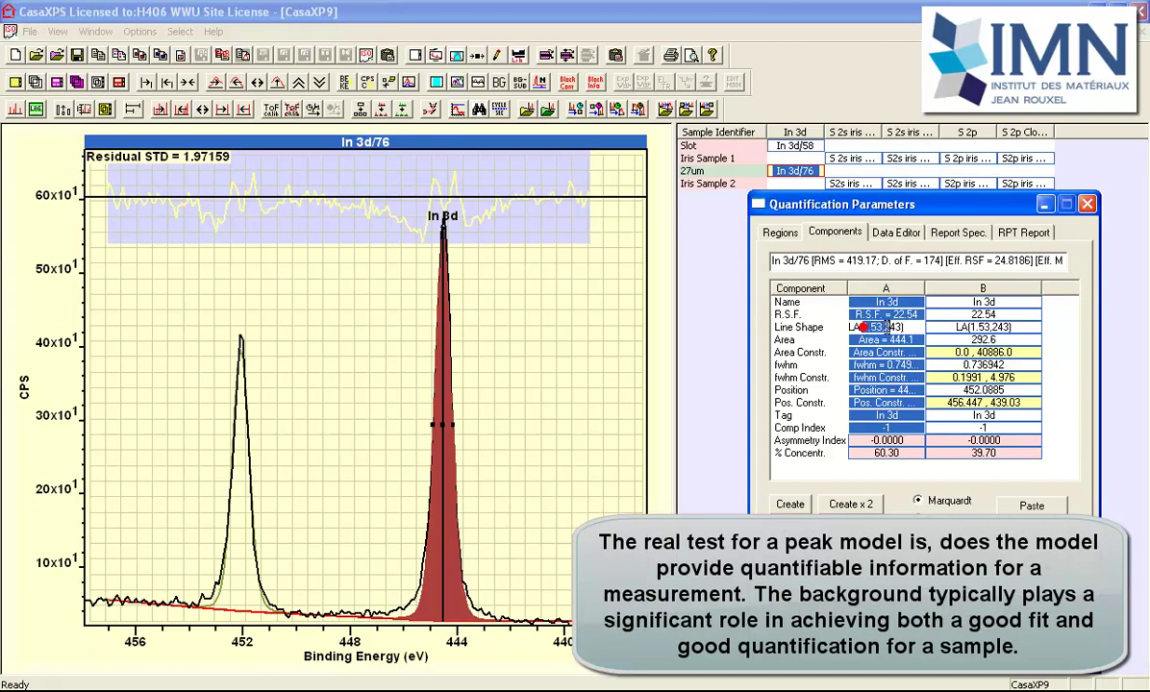
left_click_drag(860, 327, 902, 328)
type("1")
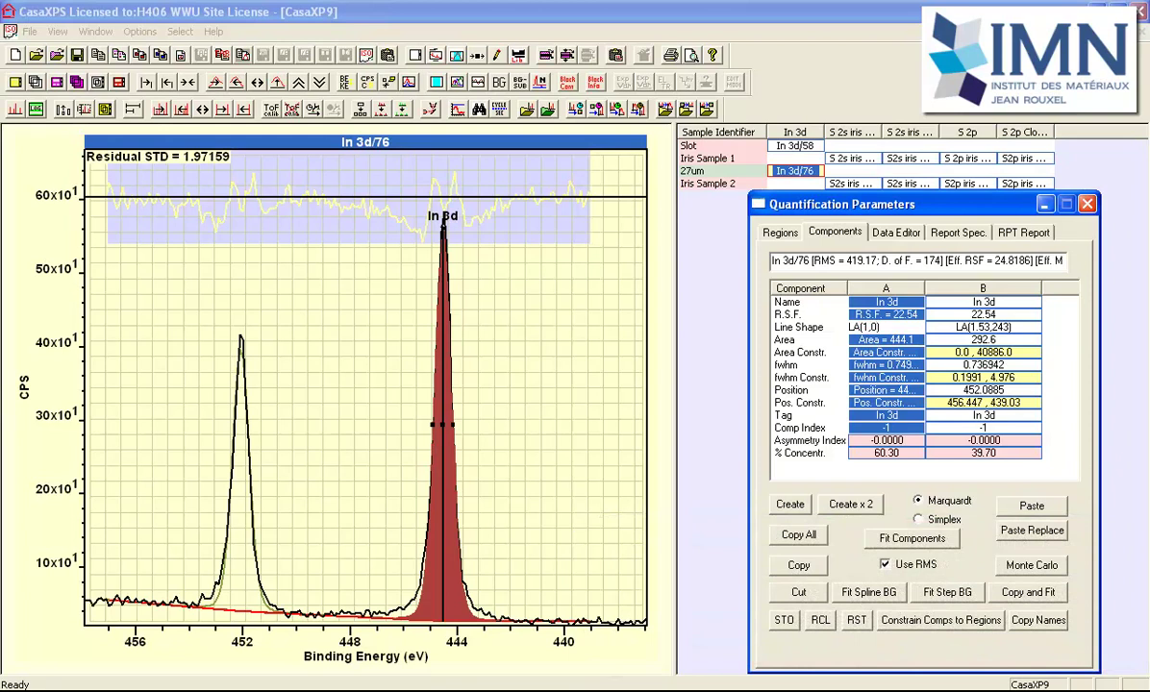
type(",0")
key("Return")
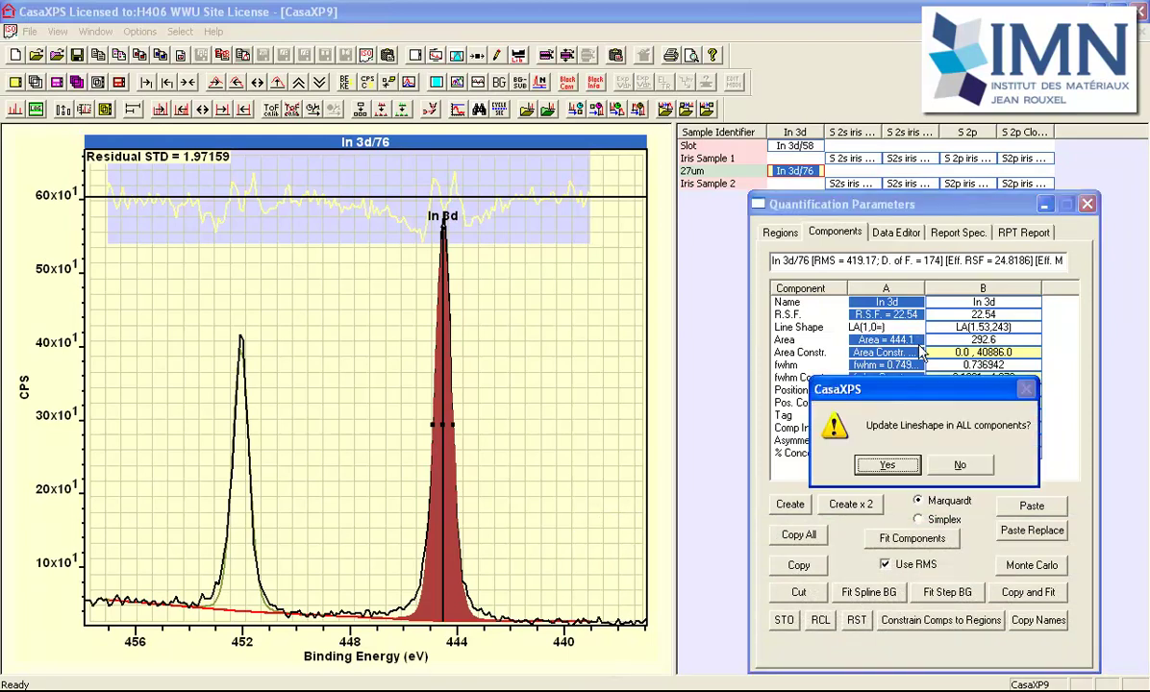
key("Return")
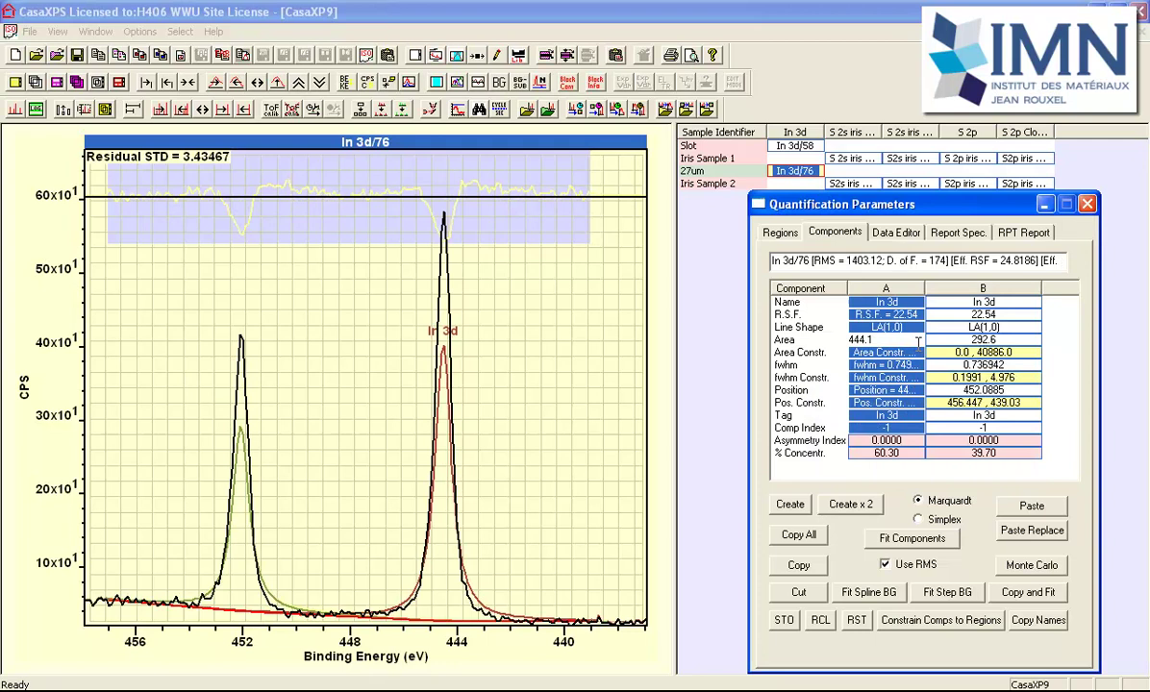
left_click(694, 507)
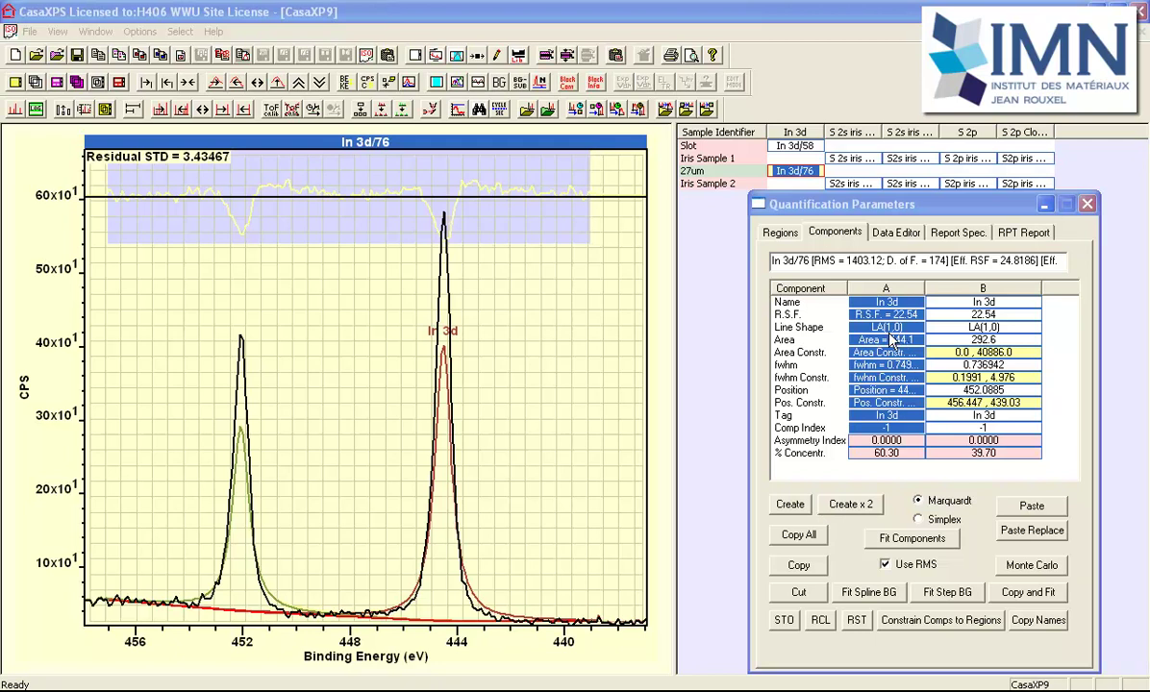
left_click(904, 540)
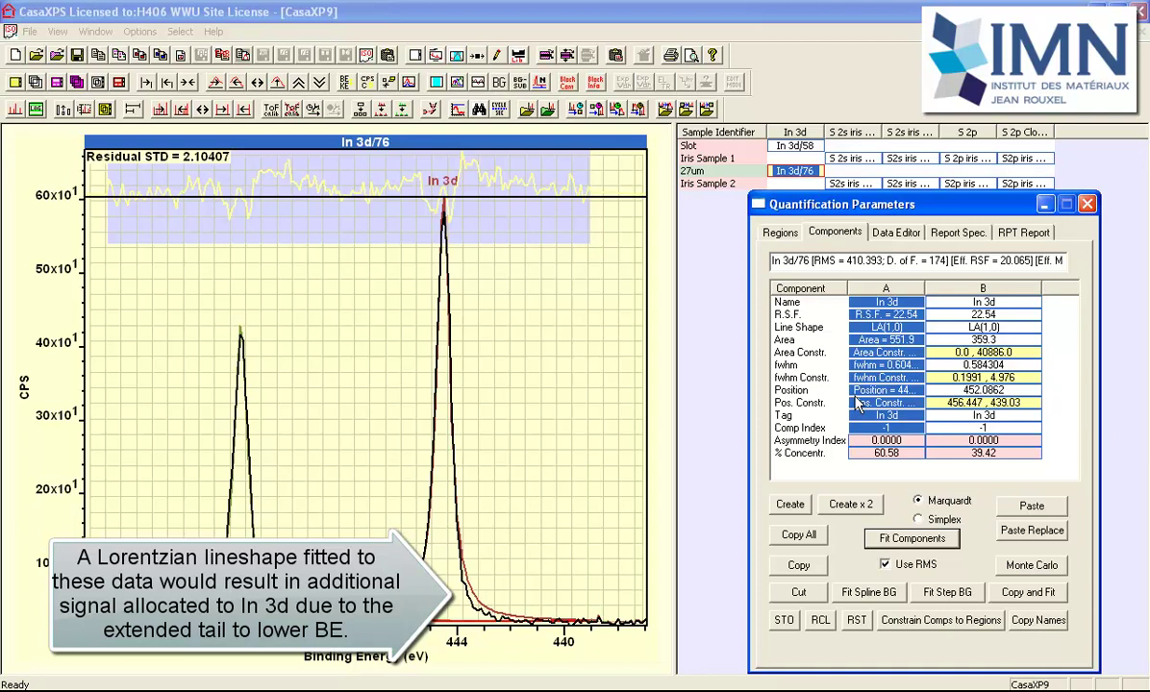
- Apply LA(1,1.05,0) to both components, then begin editing the 444 eV component's line shape
left_click(884, 327)
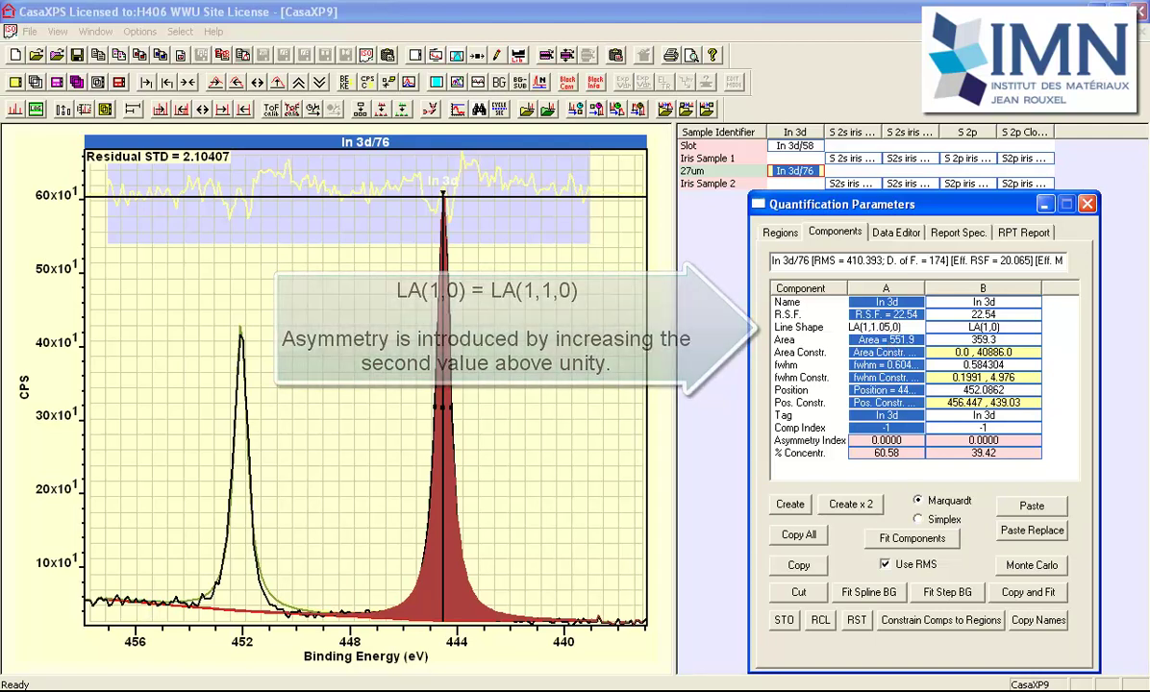
key("Return")
key("Return")
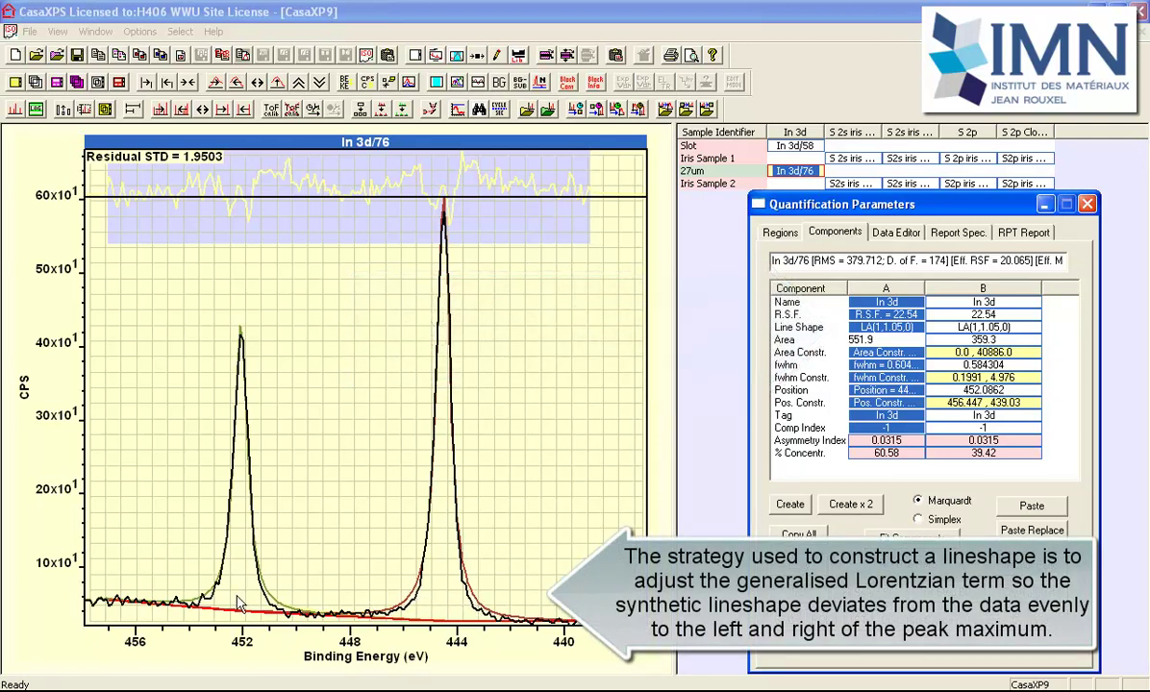
left_click(898, 337)
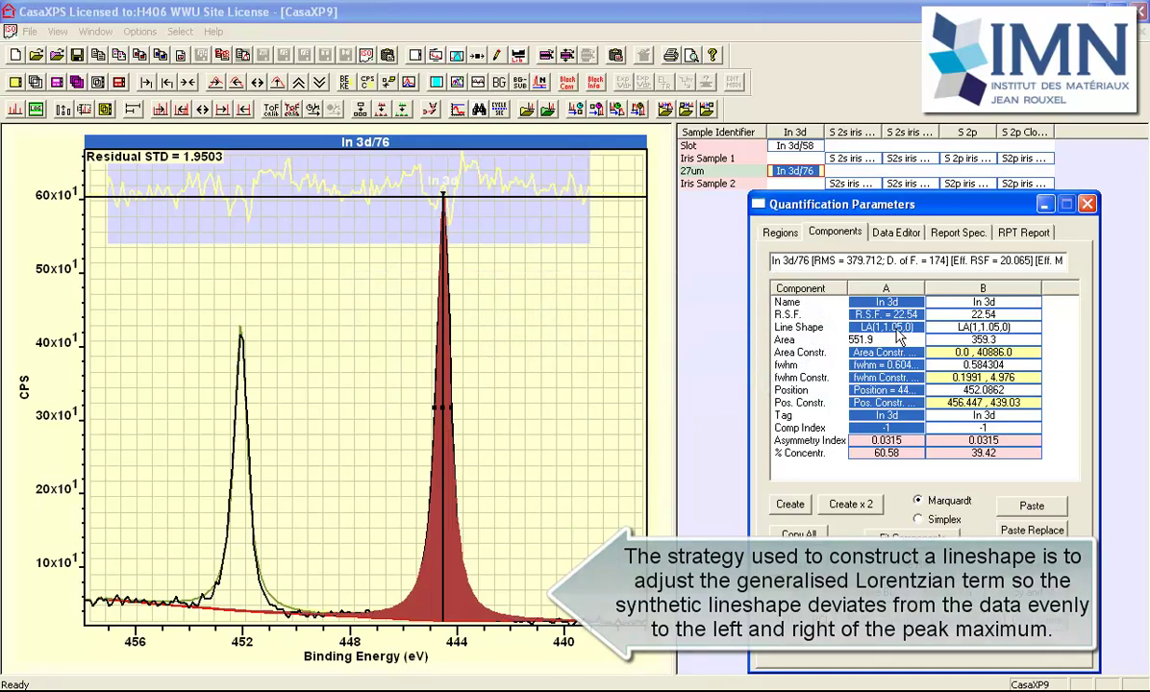
left_click(886, 327)
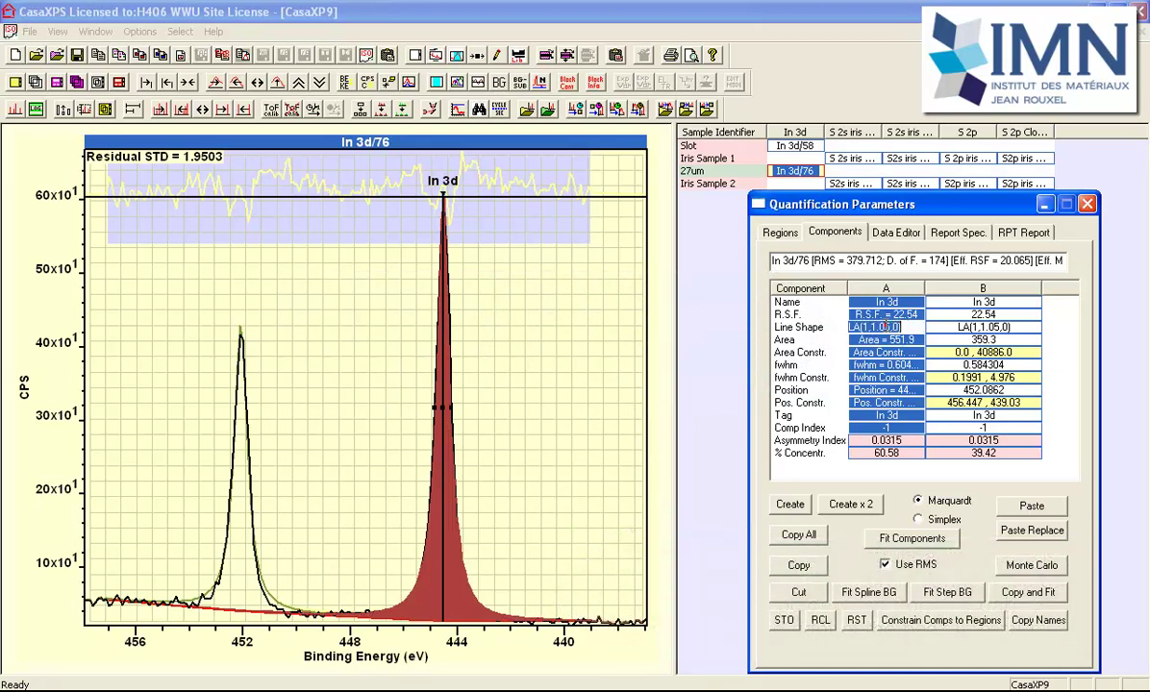
left_click(886, 326)
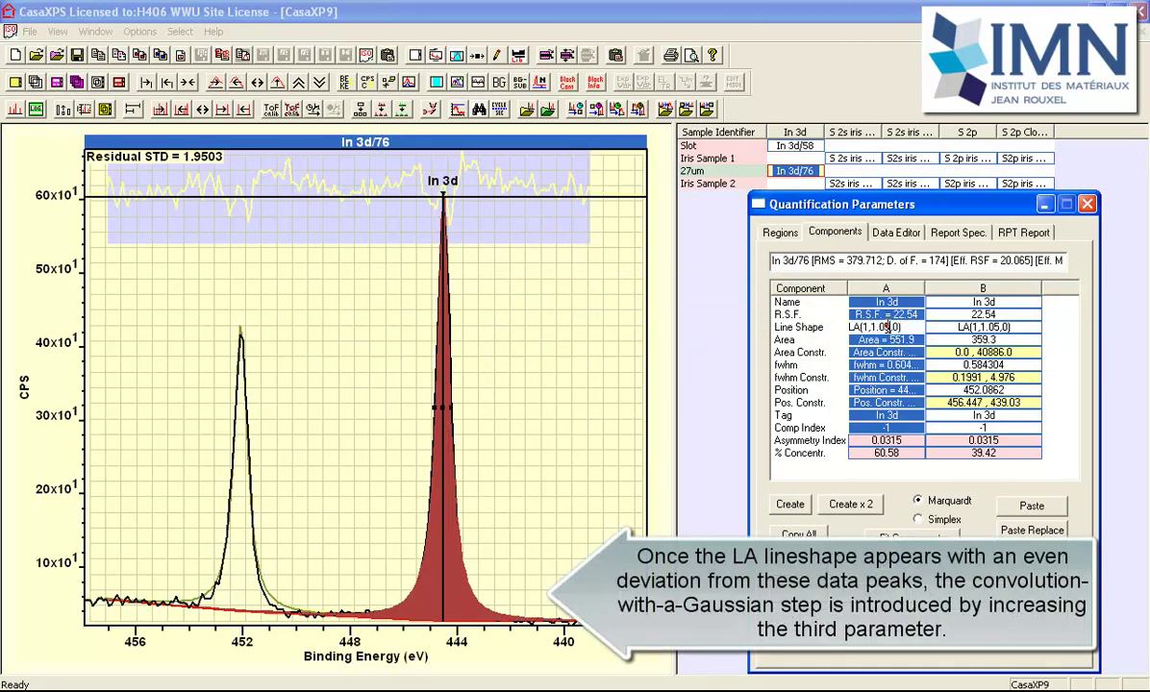
- Change the 444 eV component's line shape to LA(1,1.1,0)
key("Return")
type("1")
key("Return")
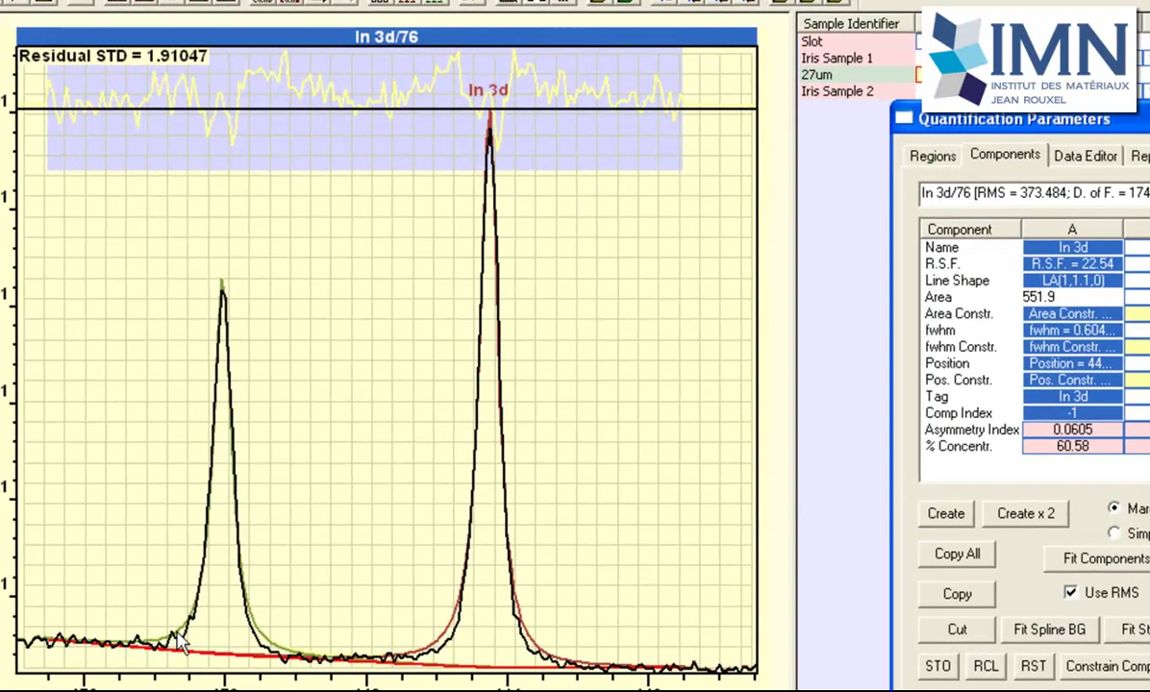
- Set component A's line shape to LA(1,1.1,60) and refit, lowering residual STD to 1.62553
left_click(1039, 297)
left_click(1084, 282)
left_click(1067, 280)
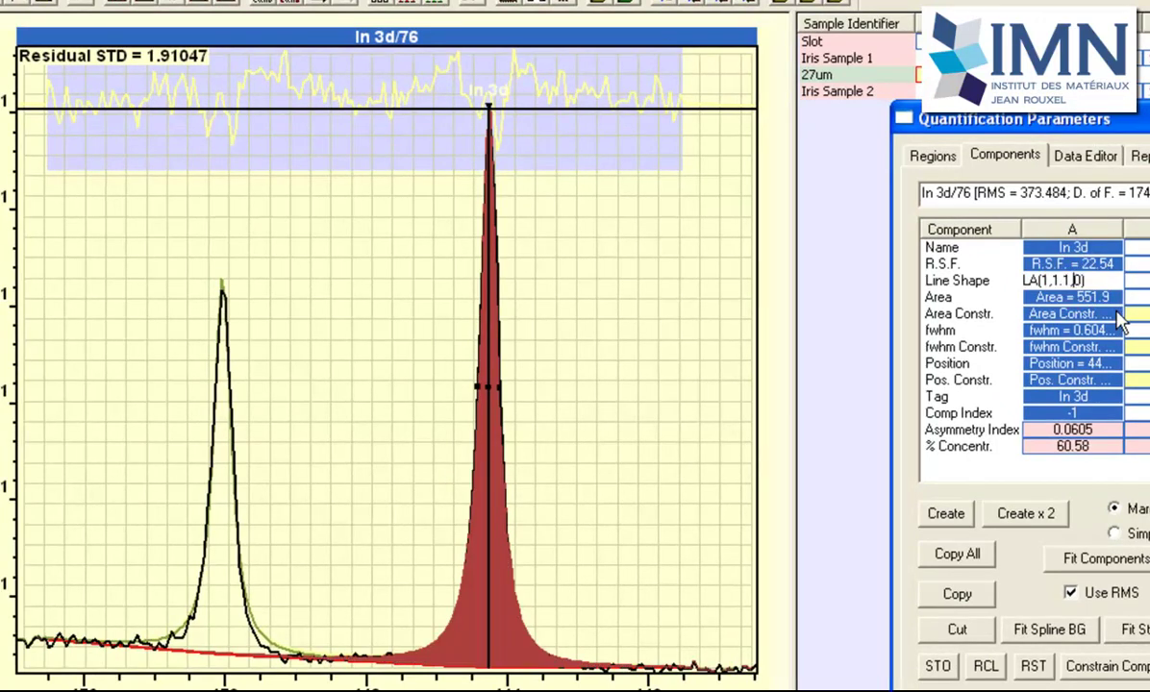
type("6")
key("Return")
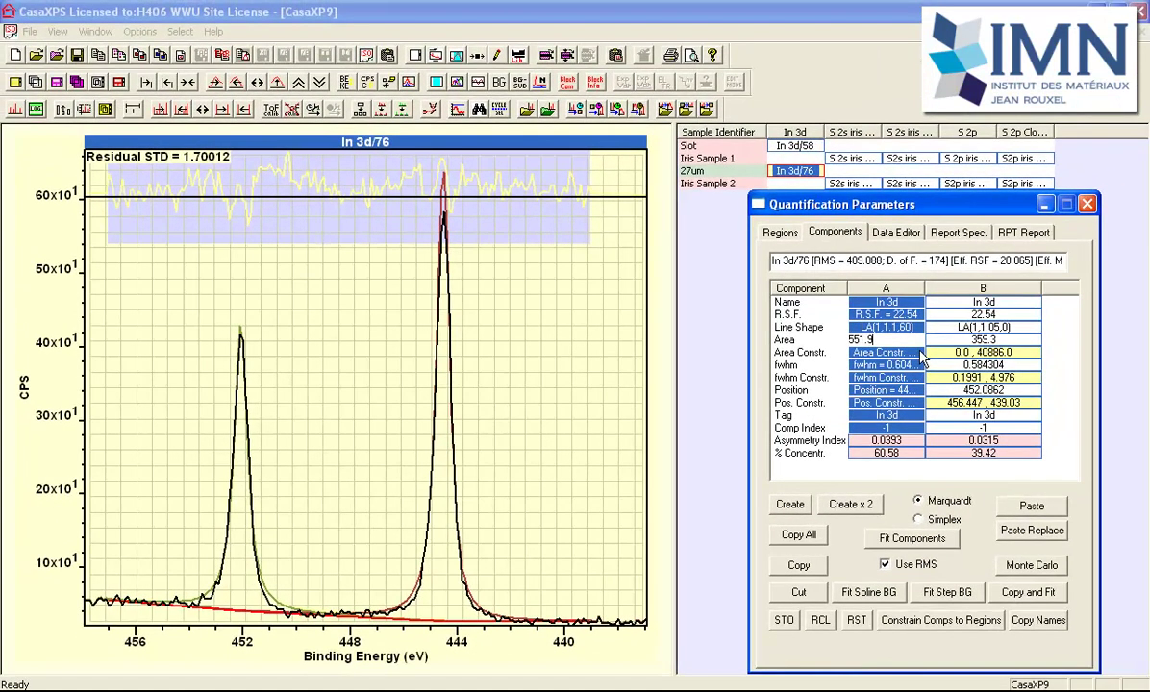
left_click(918, 539)
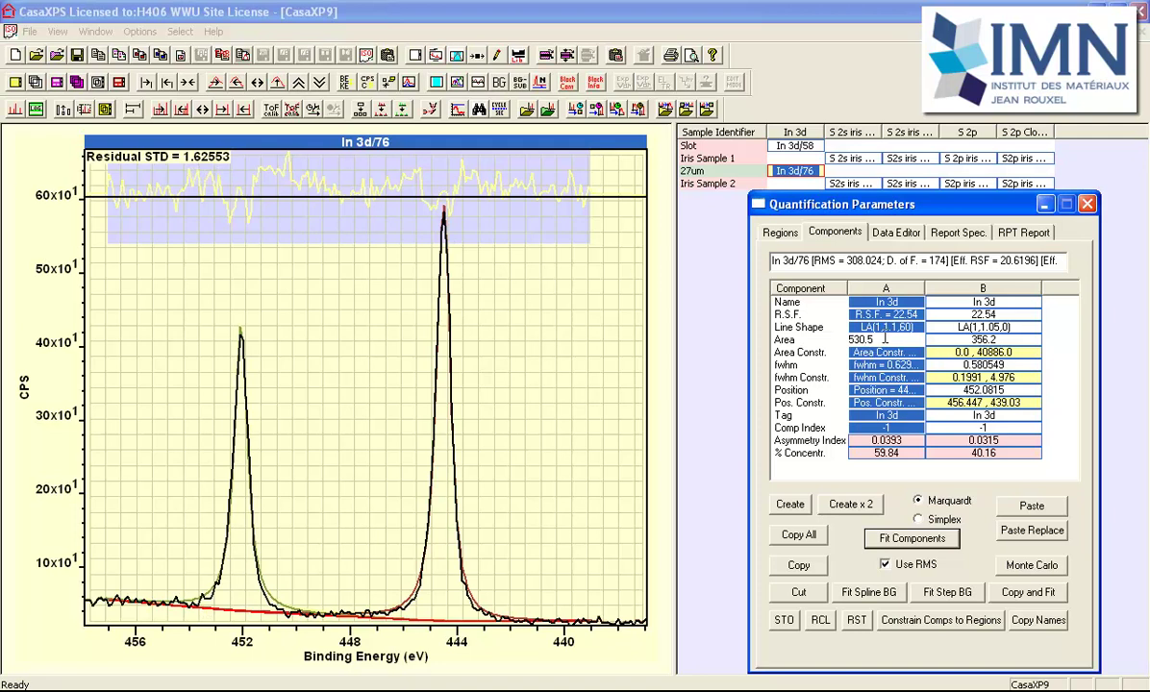
- Set the line shape to LA(1,1.1,120) and refit the components
left_click(877, 327)
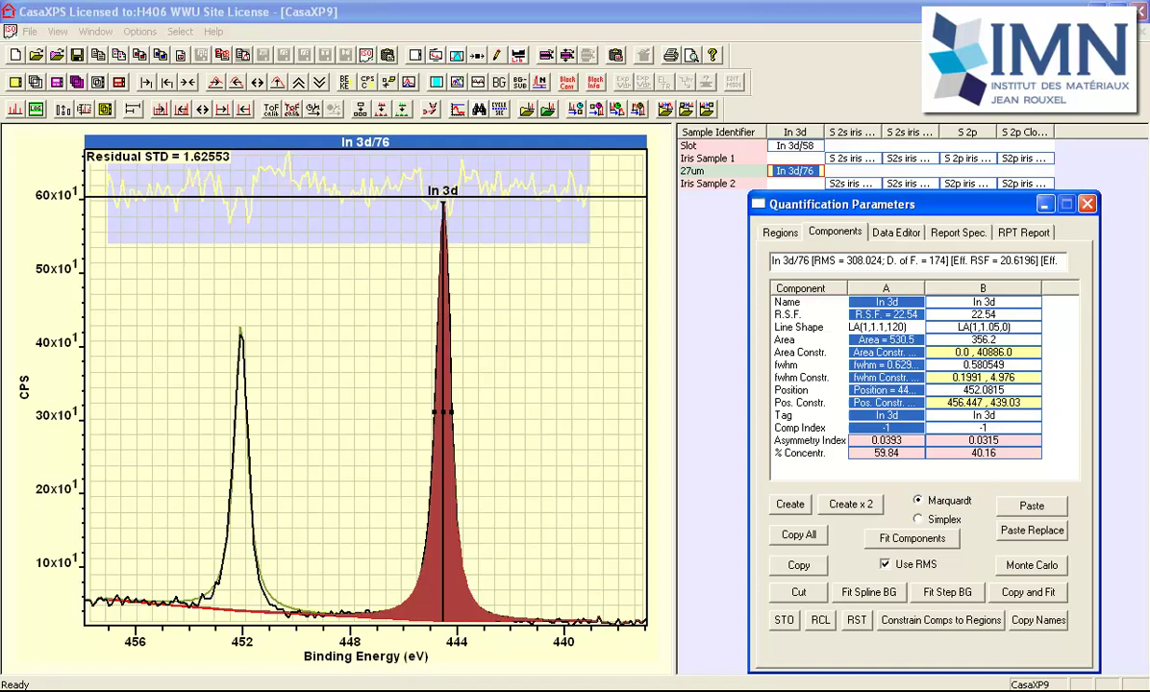
left_click(889, 338)
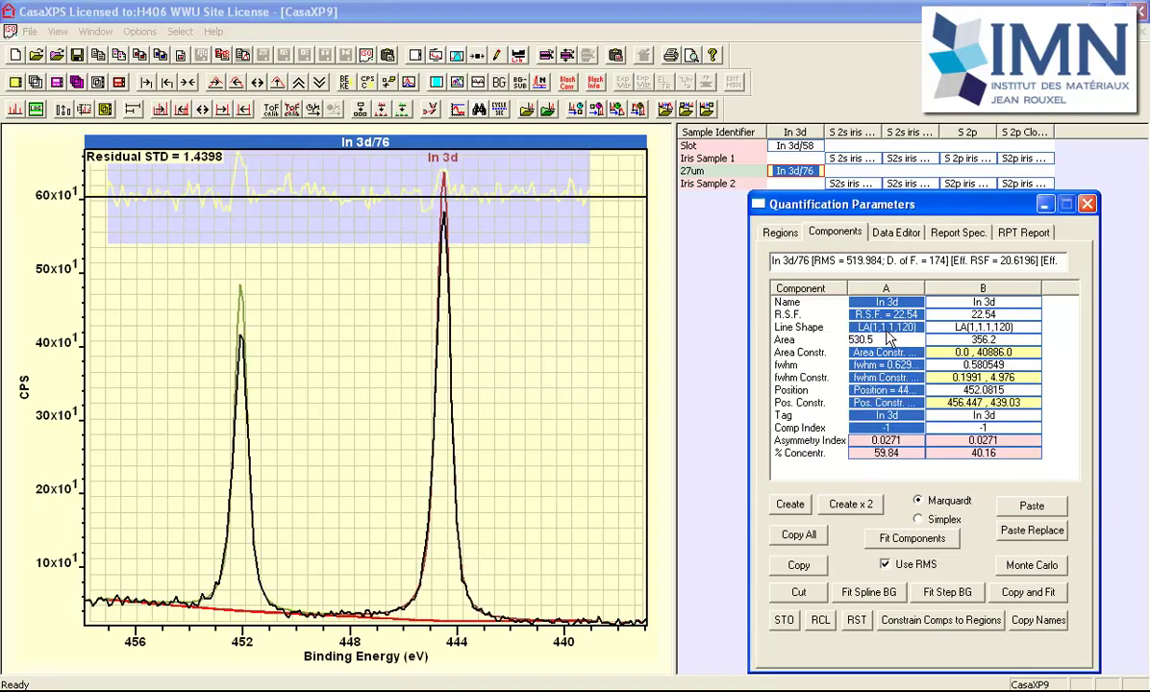
left_click(910, 538)
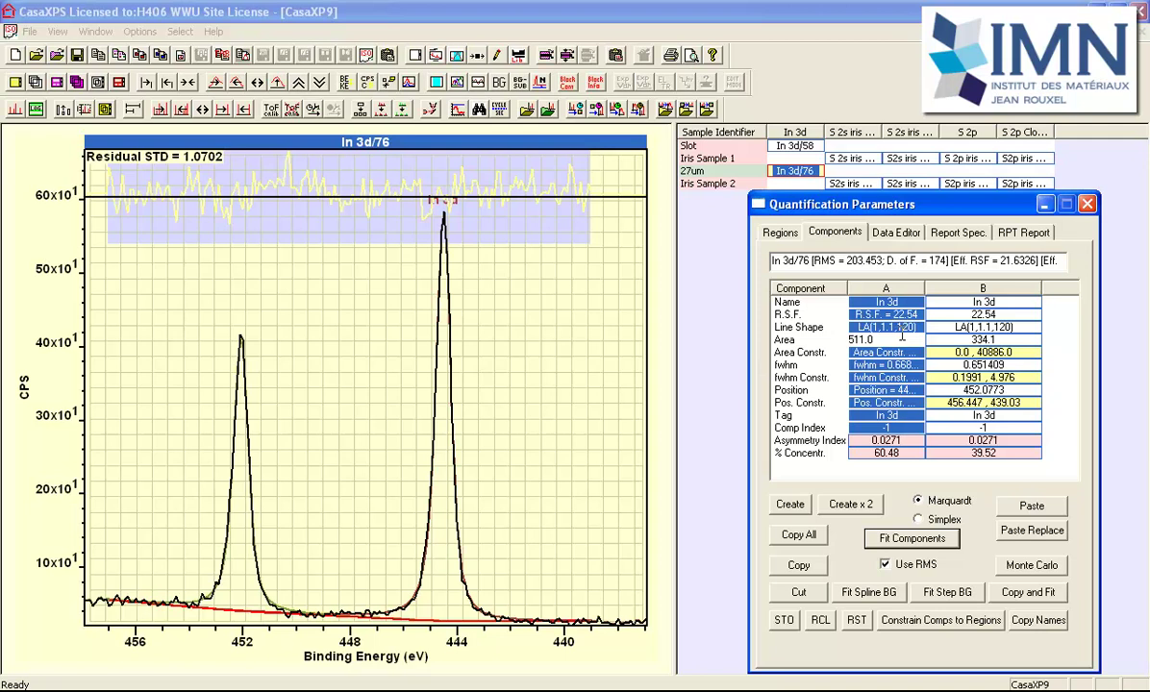
- Change the line shape to LA(1,1.1,130) and refit, reaching residual STD 1.03953
left_click(901, 331)
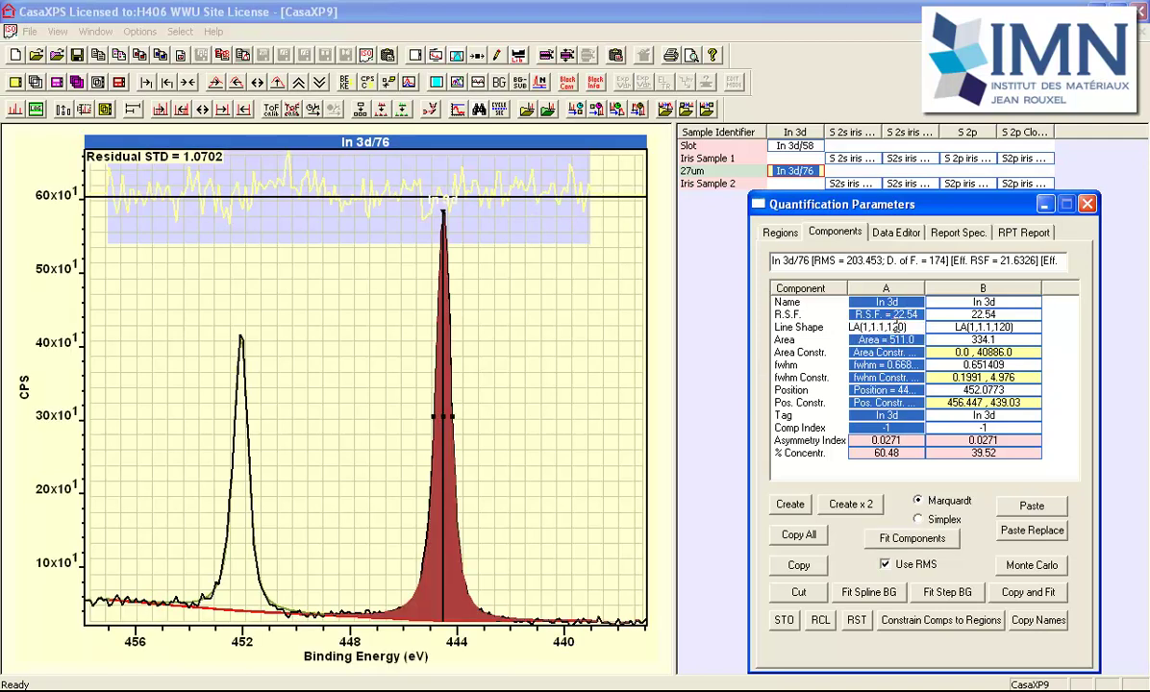
type("3")
left_click(916, 339)
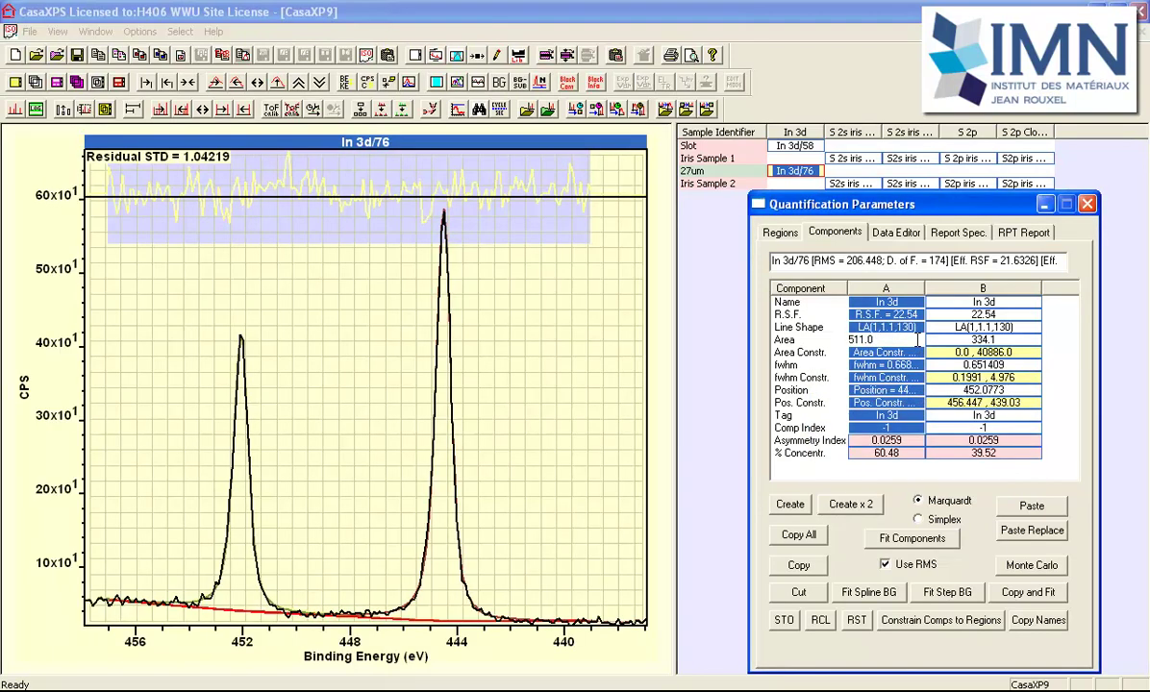
left_click(908, 538)
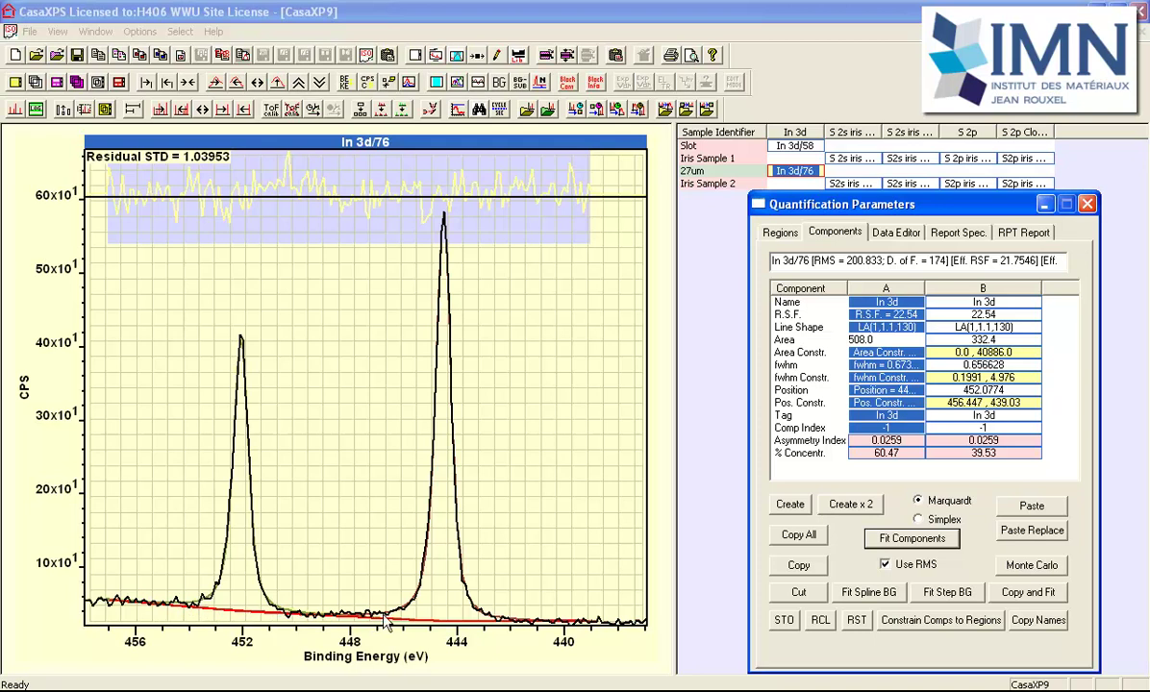
- Set line shapes to LA(1,1.15,130), refit to STD 0.978847, then show the HSA detector window
left_click(900, 327)
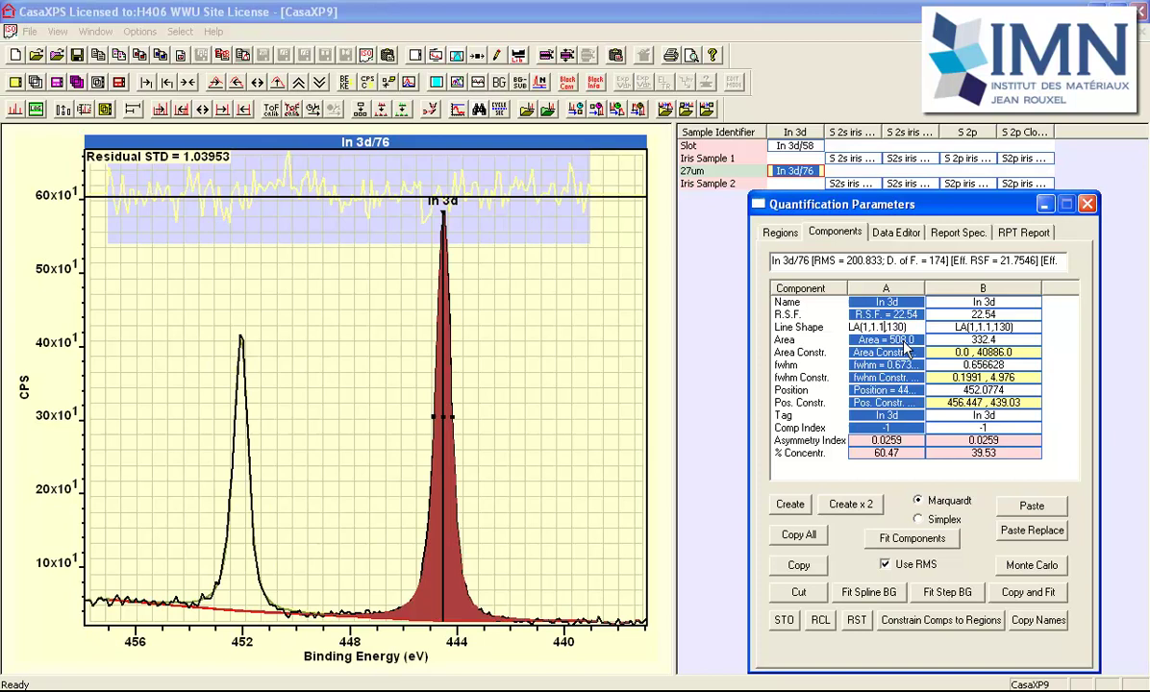
type("5")
left_click(894, 341)
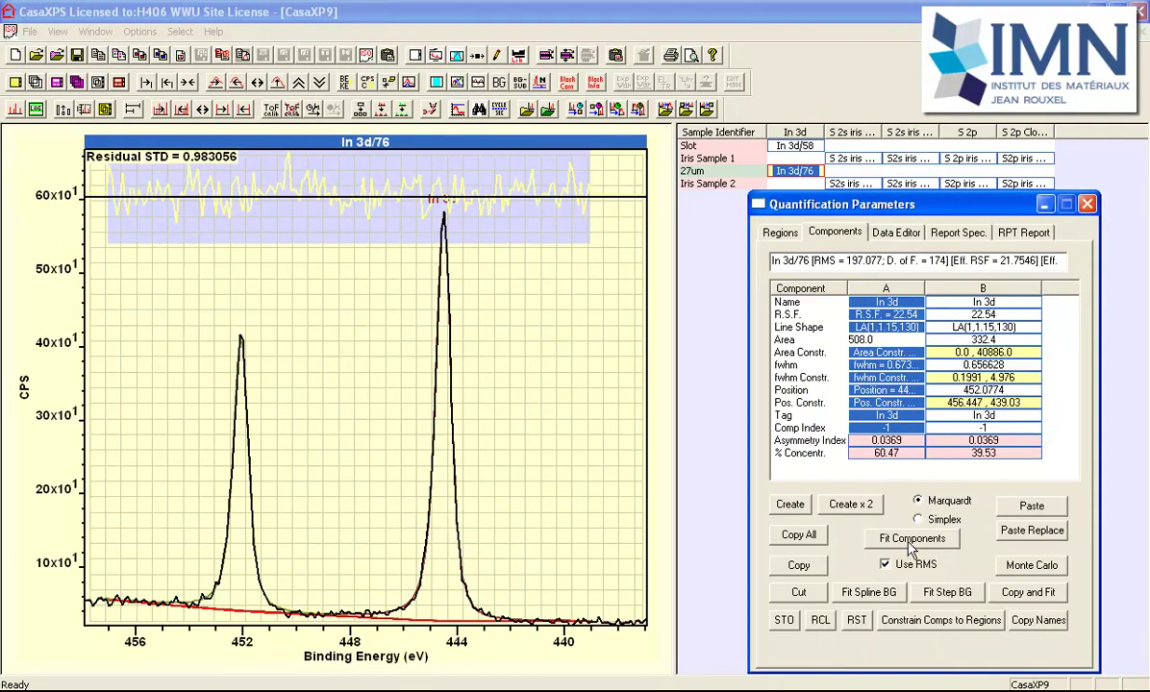
left_click(875, 539)
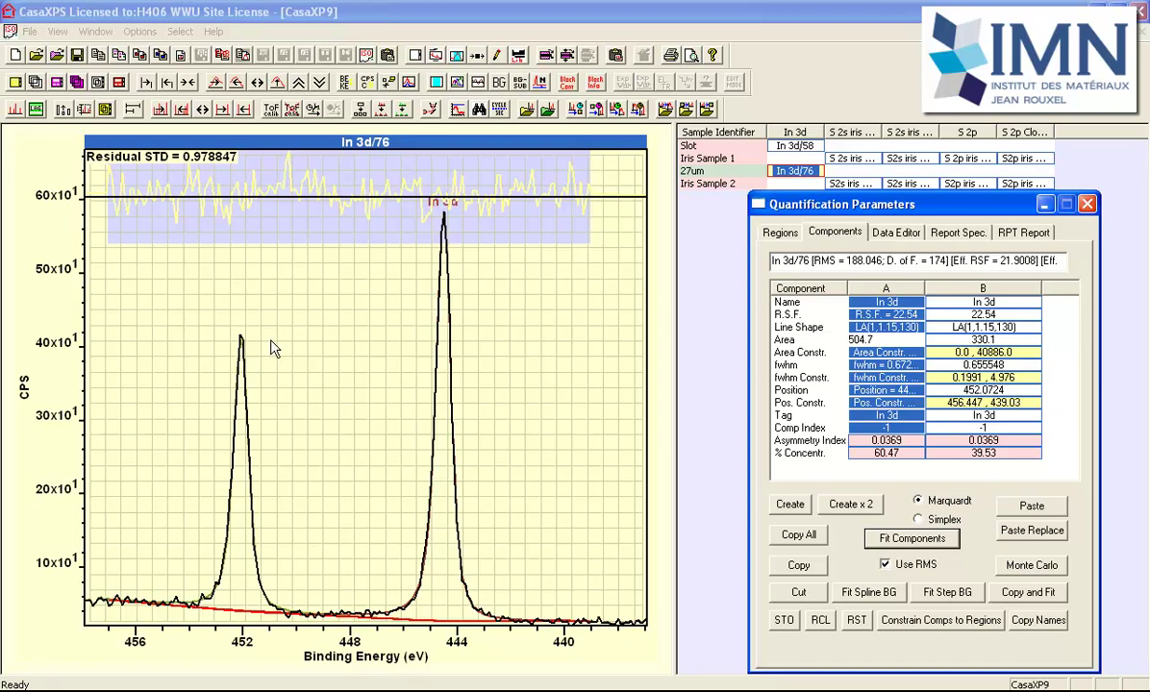
key("Escape")
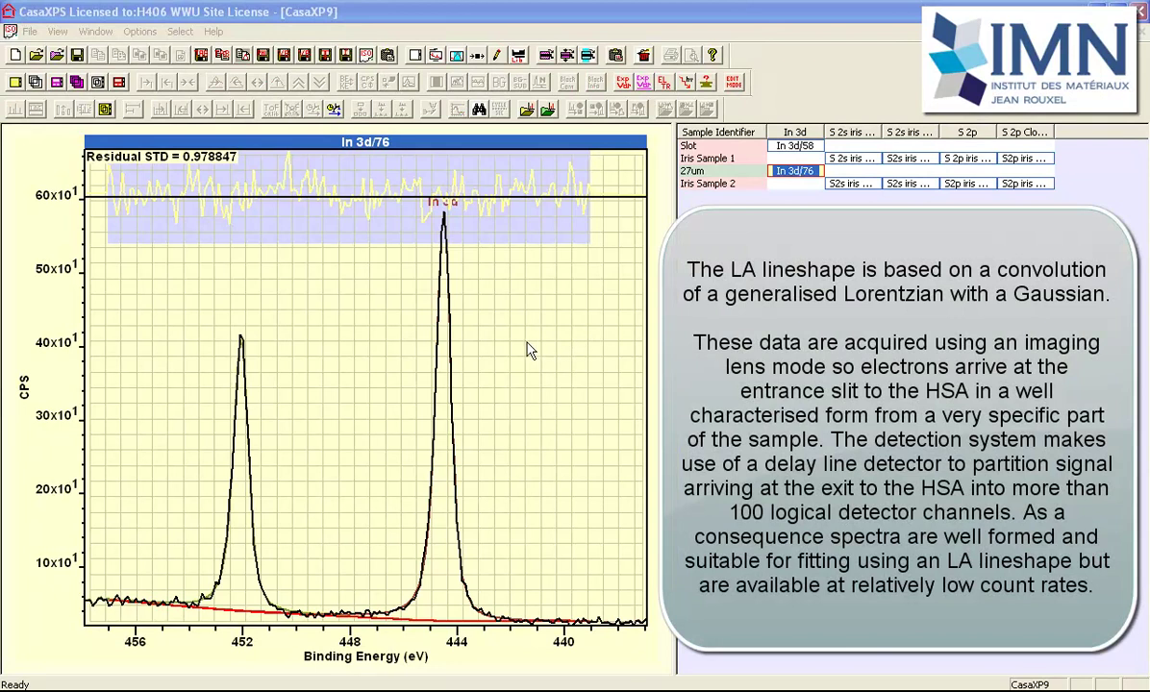
left_click(15, 56)
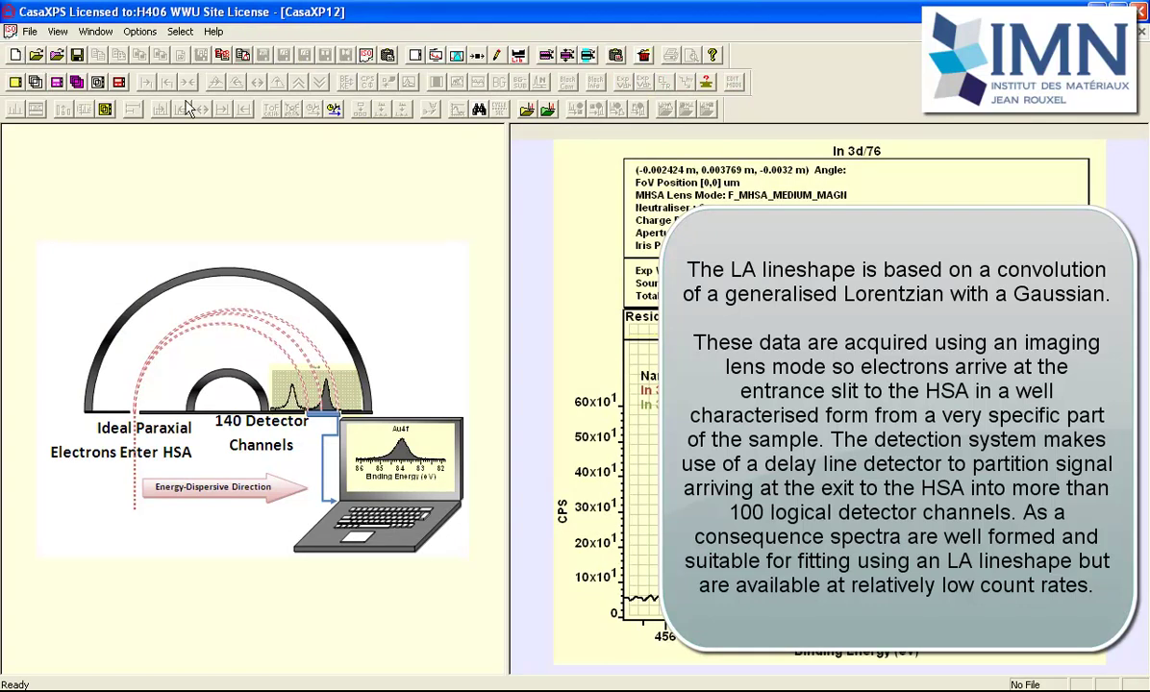
- Widen the left pane holding the 140-channel HSA detector diagram
left_click_drag(507, 266, 564, 288)
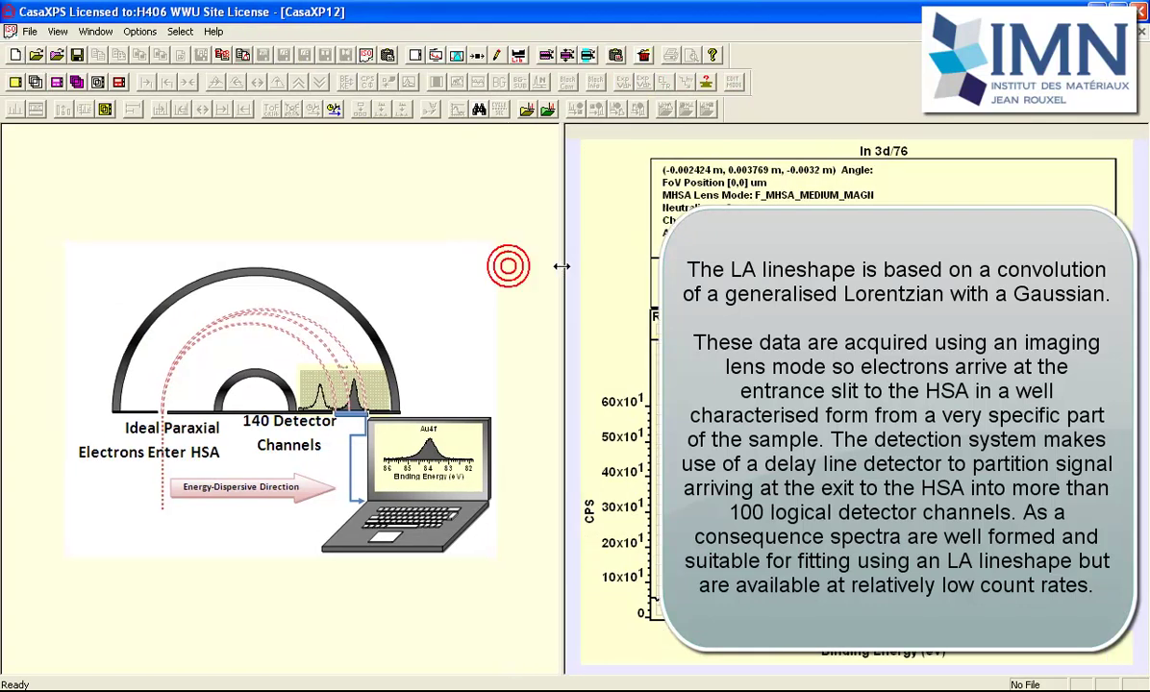